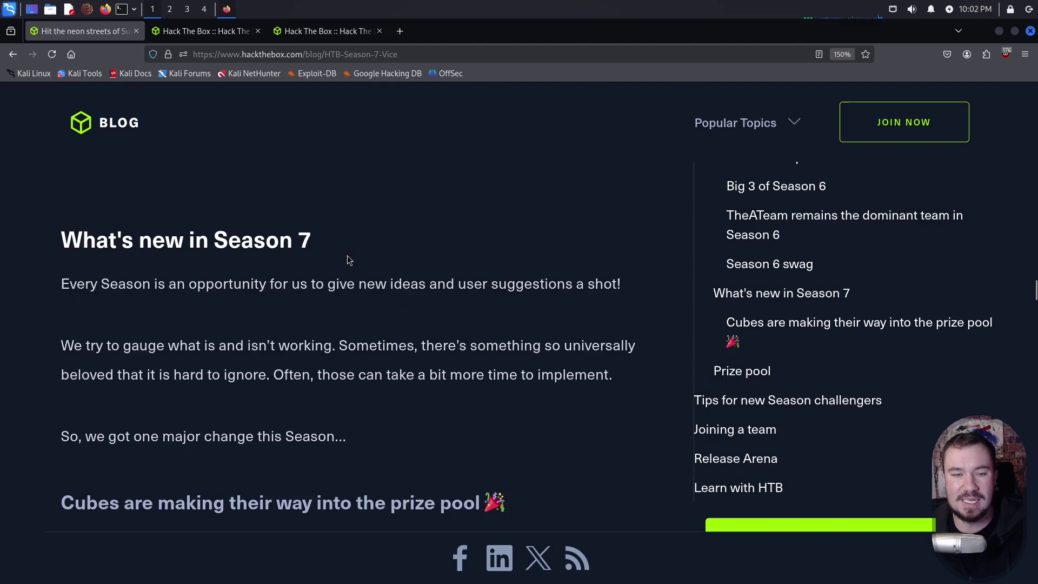
pyautogui.scroll(-2, 335, 255)
pyautogui.scroll(2, 333, 252)
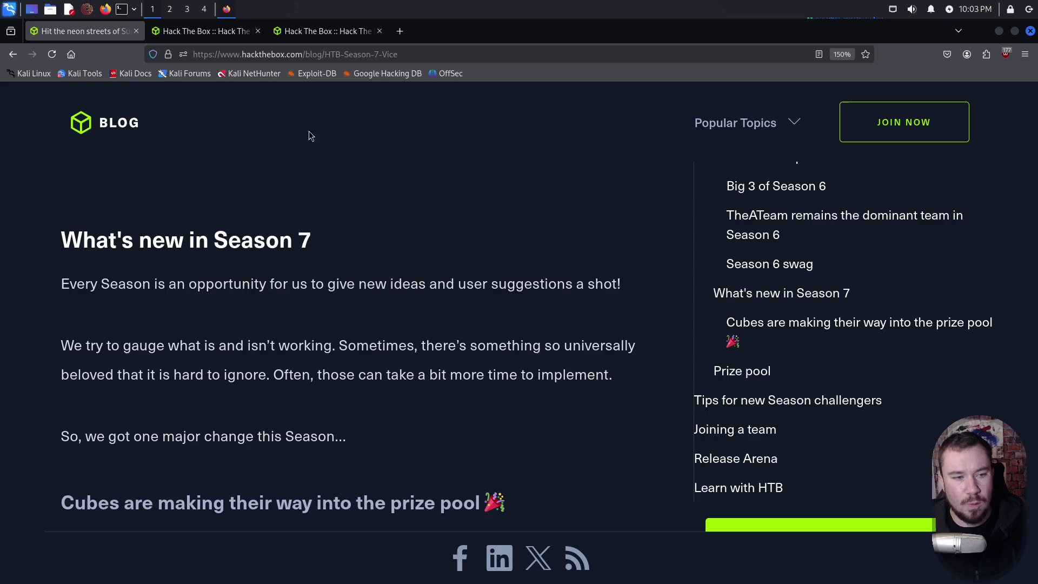
pyautogui.scroll(-3, 235, 268)
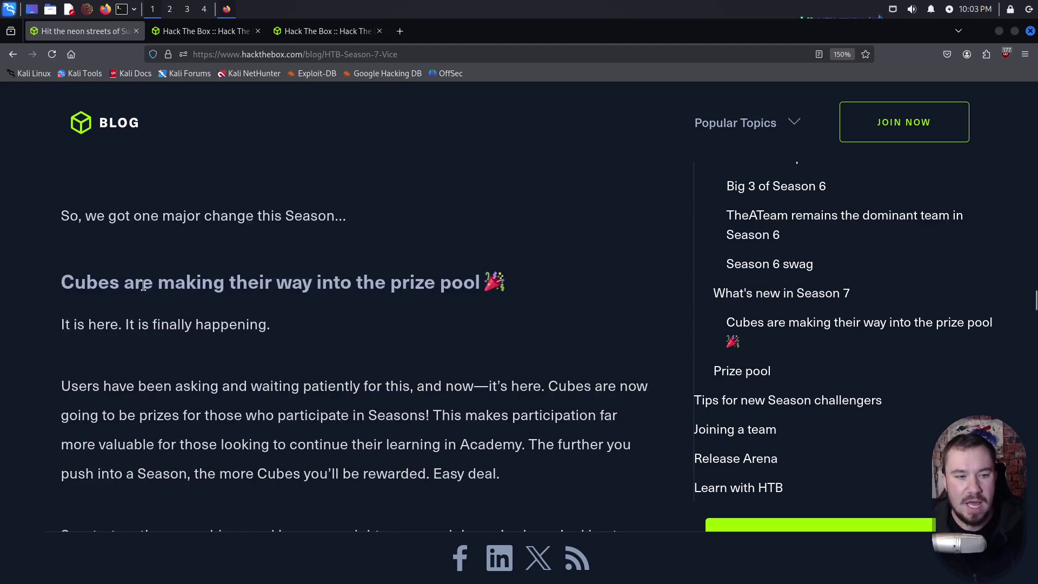
# Highlight the 'Cubes are making their way into the prize pool' heading.
pyautogui.moveTo(63, 284); pyautogui.dragTo(481, 281)
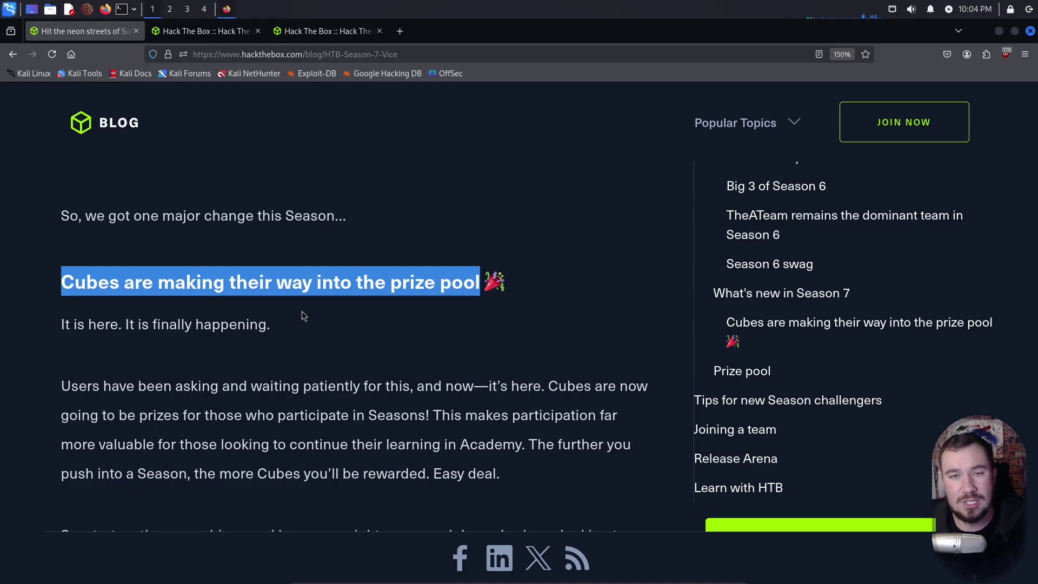
pyautogui.scroll(-1, 302, 310)
pyautogui.scroll(-1, 296, 315)
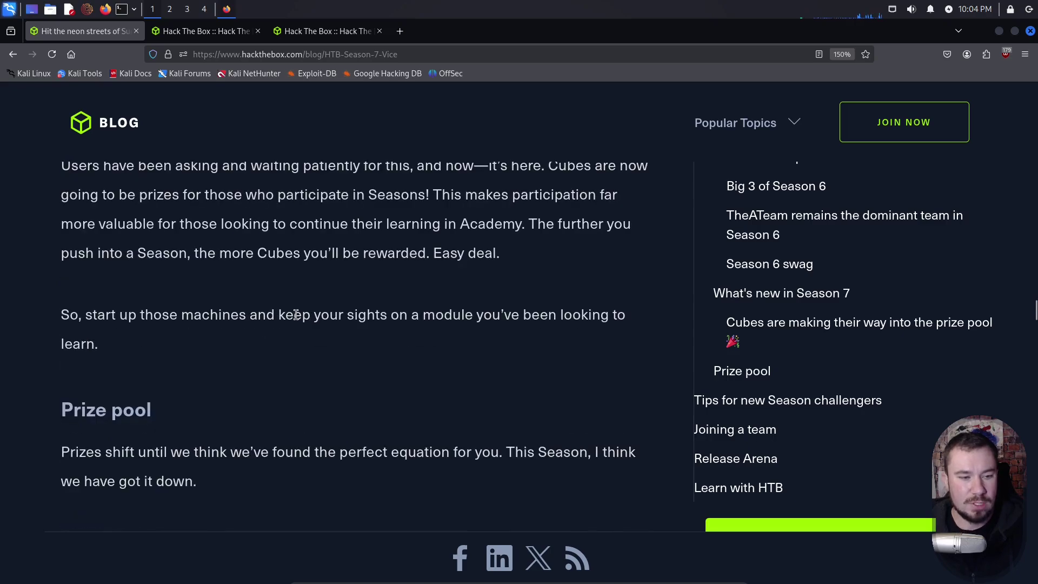
pyautogui.scroll(-1, 296, 315)
pyautogui.scroll(-1, 287, 320)
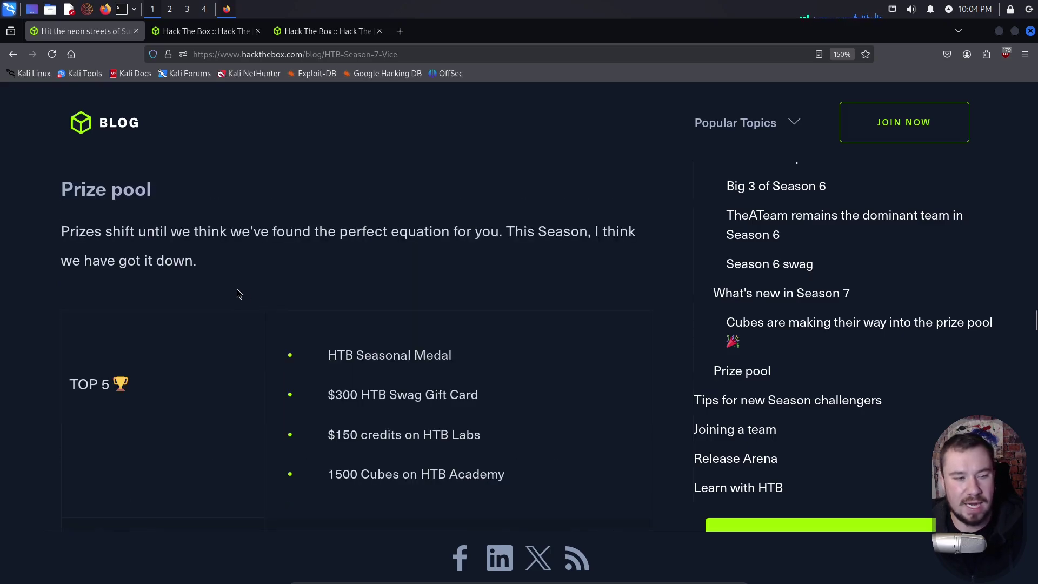
pyautogui.scroll(-1, 236, 274)
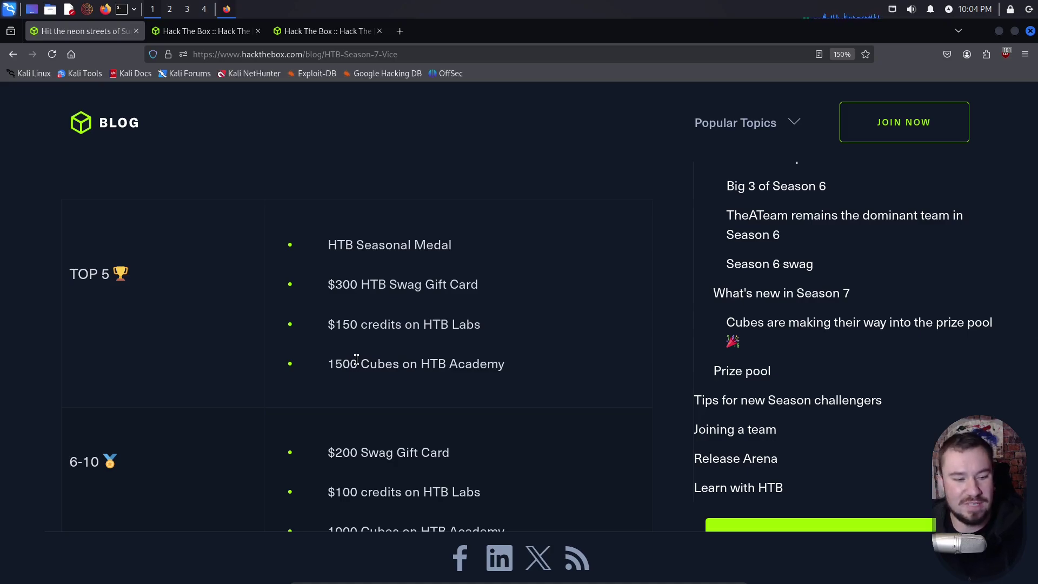
pyautogui.scroll(-2, 357, 365)
pyautogui.scroll(-2, 357, 352)
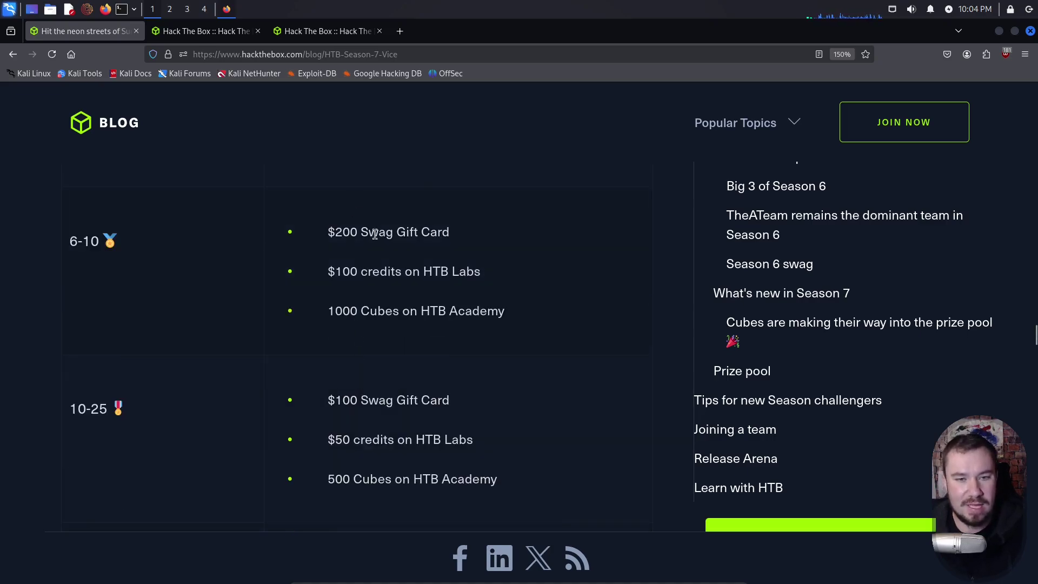
pyautogui.scroll(-2, 378, 275)
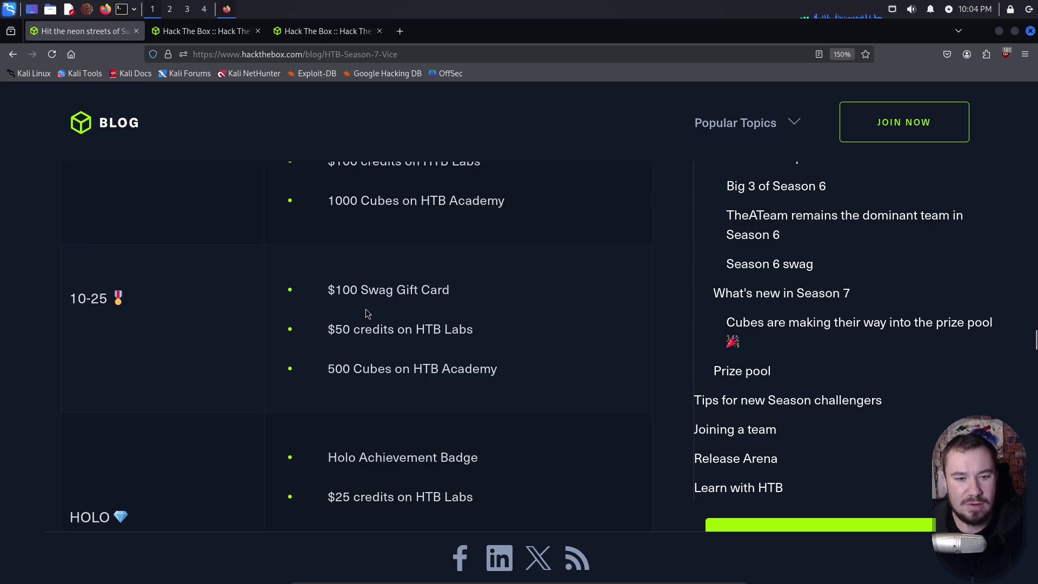
pyautogui.scroll(-2, 365, 313)
pyautogui.scroll(-2, 366, 313)
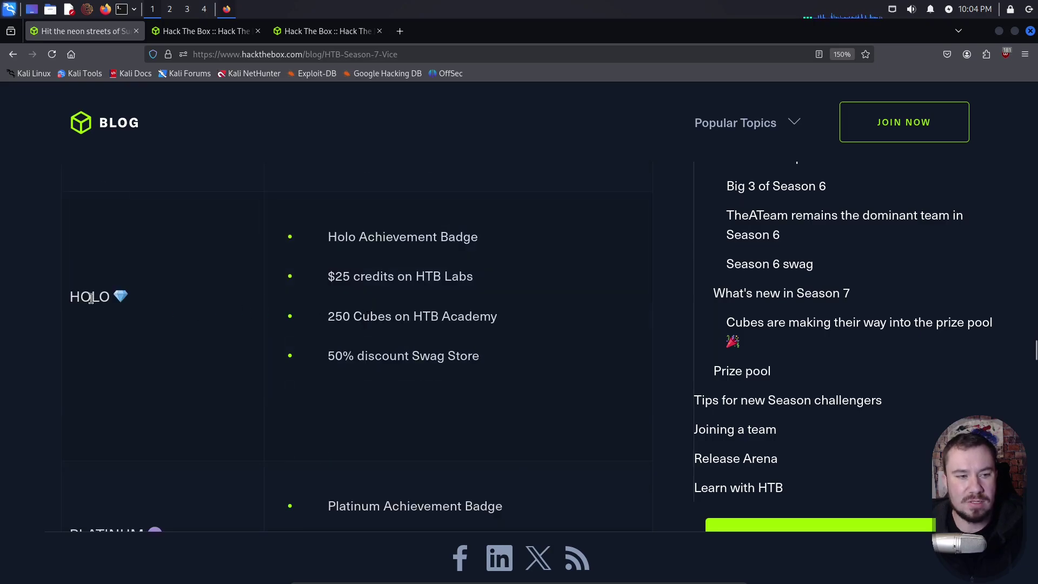
pyautogui.scroll(4, 110, 295)
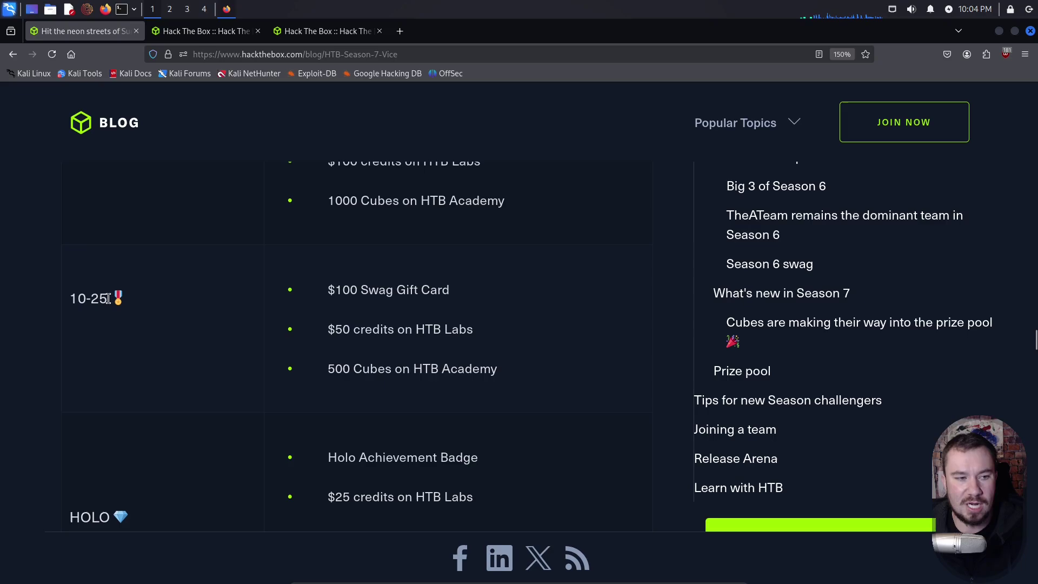
pyautogui.scroll(4, 165, 299)
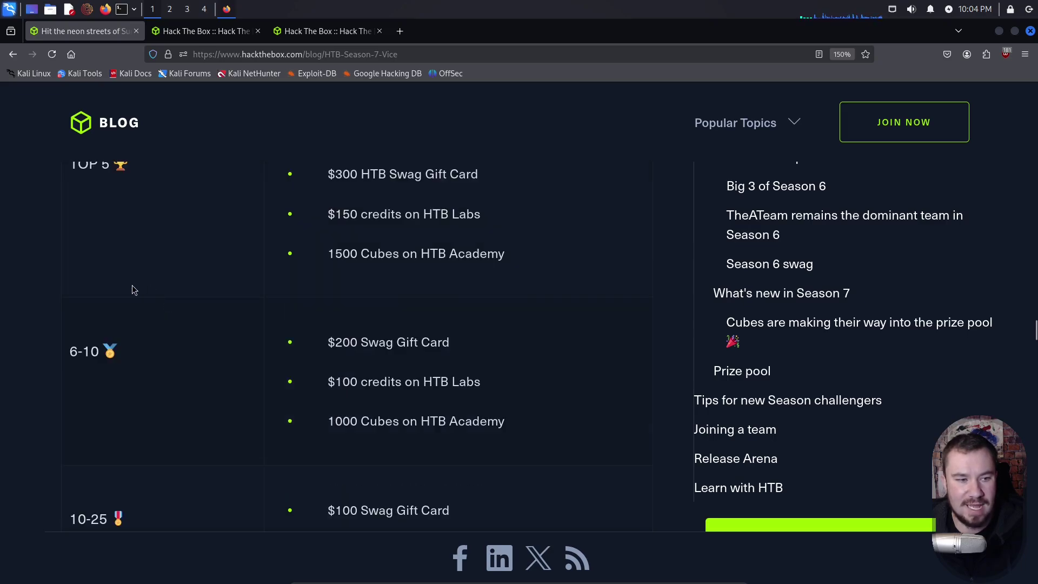
pyautogui.scroll(-4, 134, 290)
pyautogui.scroll(-4, 133, 291)
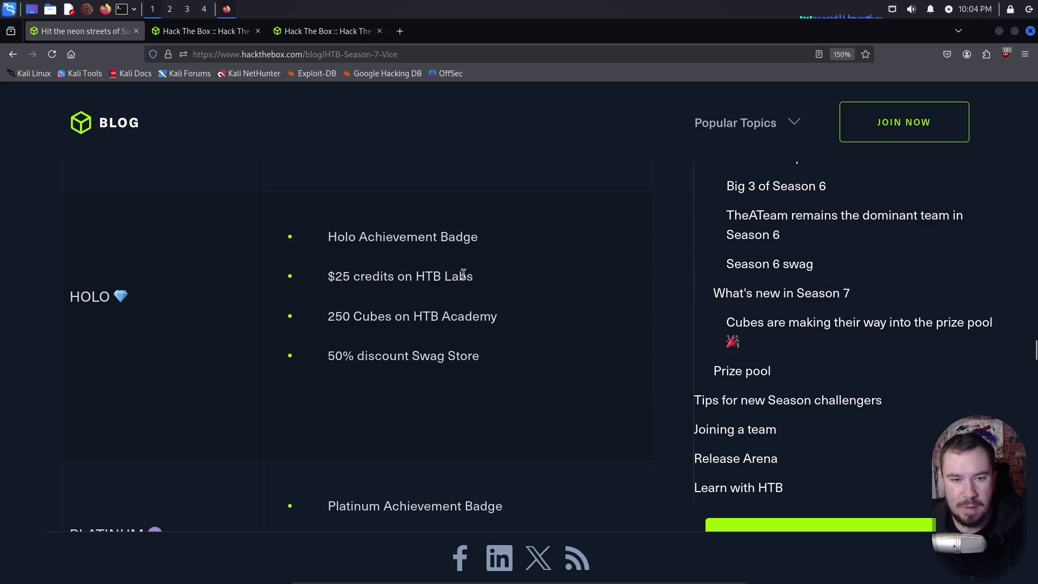
# Highlight the HOLO rewards in turn: $25 HTB Labs credits, 250 Academy Cubes, 50% Swag Store discount.
pyautogui.moveTo(467, 280); pyautogui.dragTo(325, 278)
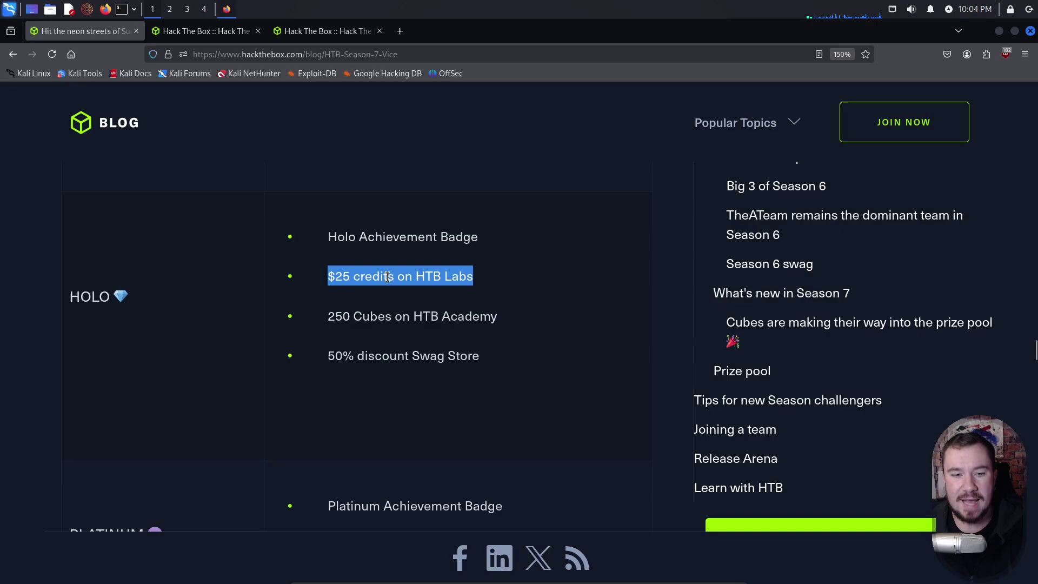
pyautogui.click(471, 304)
pyautogui.moveTo(502, 321); pyautogui.dragTo(316, 327)
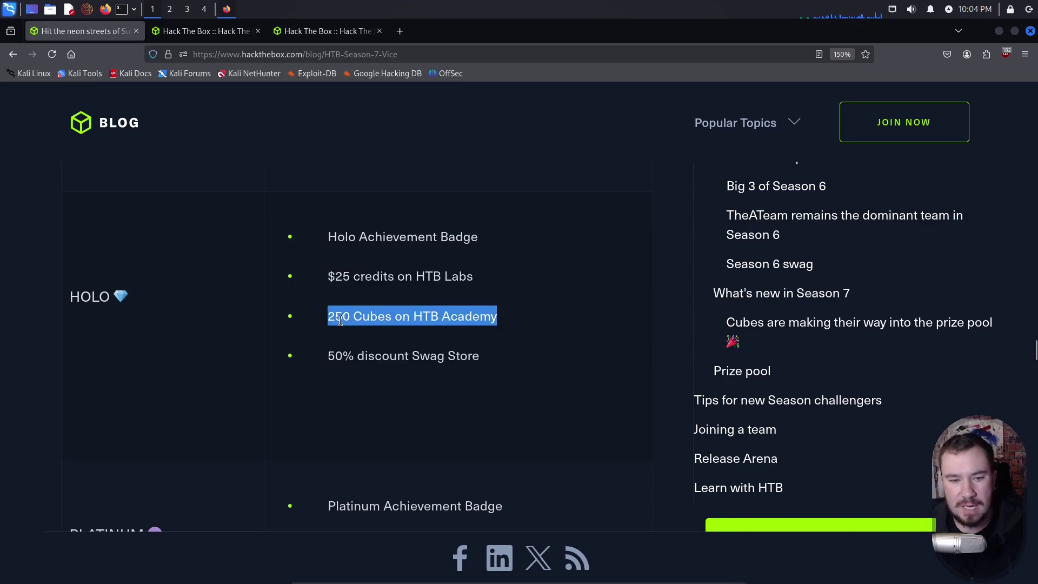
pyautogui.click(457, 343)
pyautogui.moveTo(491, 357); pyautogui.dragTo(294, 359)
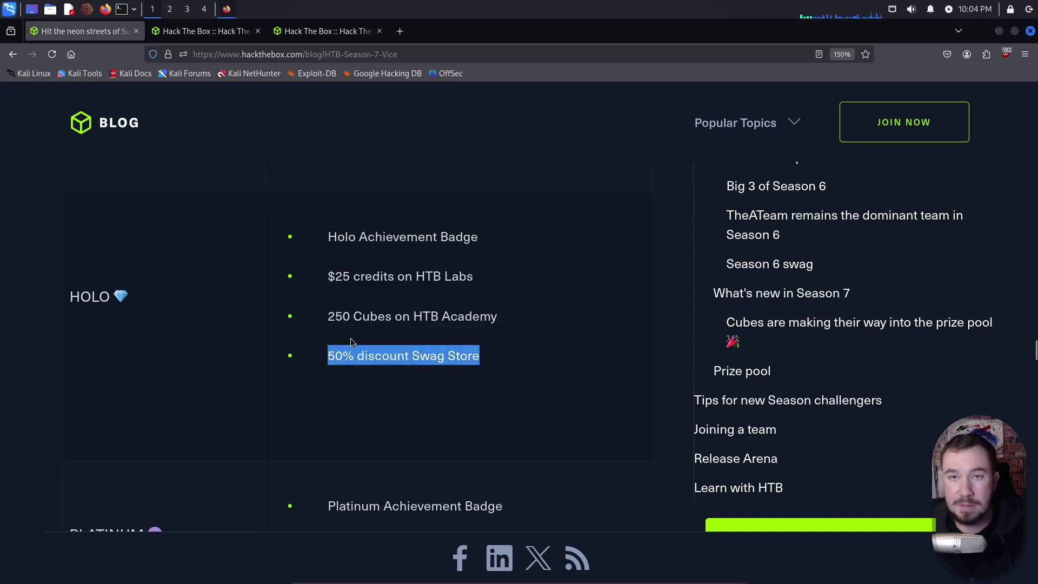
pyautogui.scroll(-1, 351, 341)
pyautogui.scroll(-2, 351, 337)
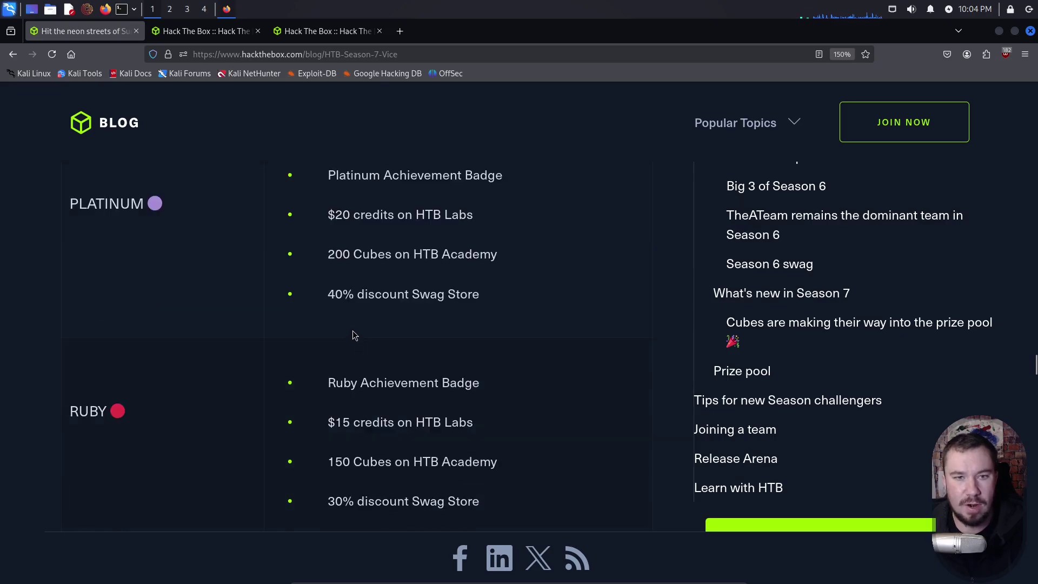
pyautogui.scroll(-2, 378, 243)
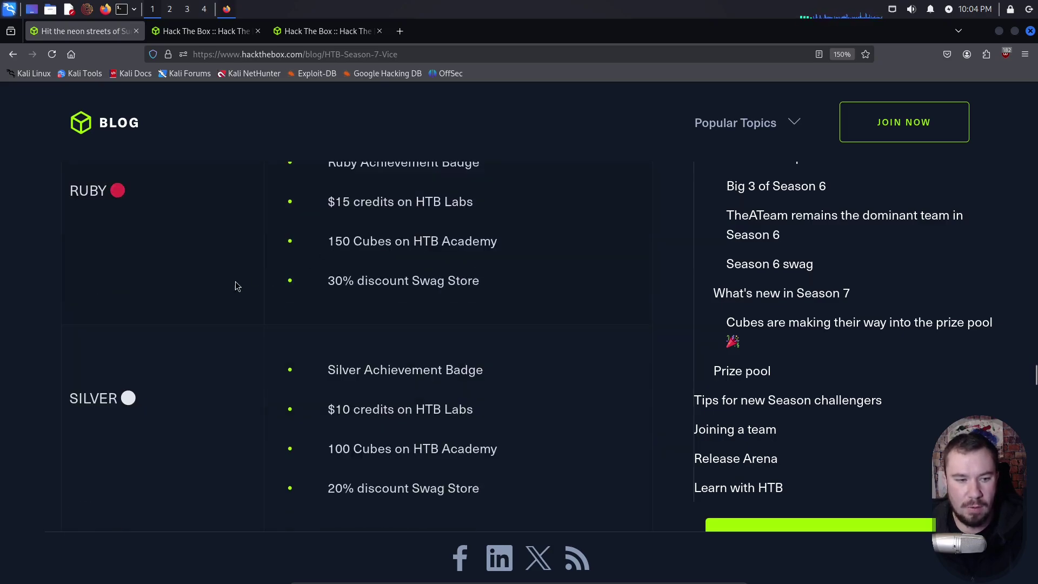
pyautogui.scroll(-2, 224, 383)
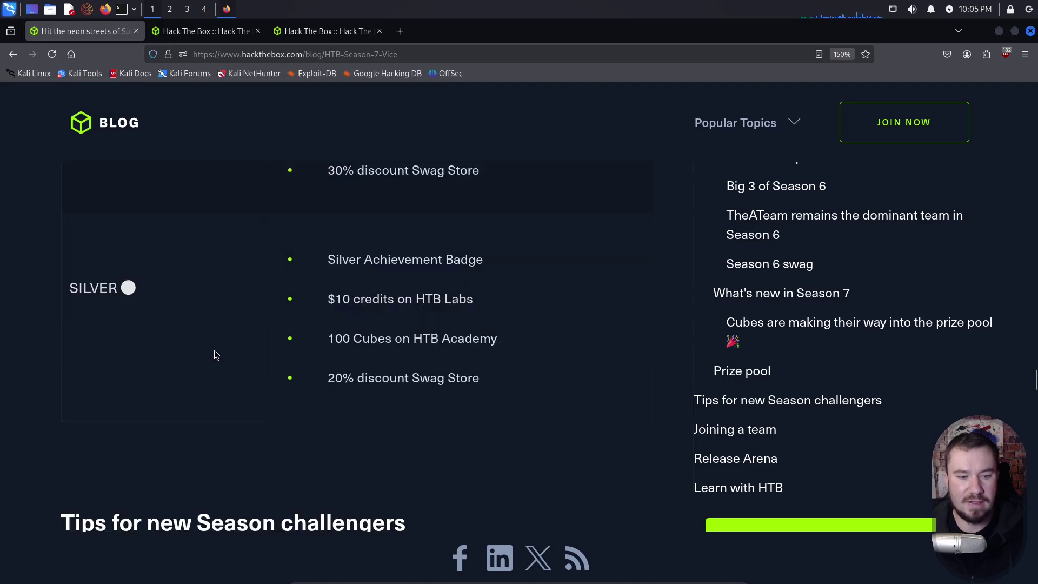
pyautogui.scroll(-2, 215, 355)
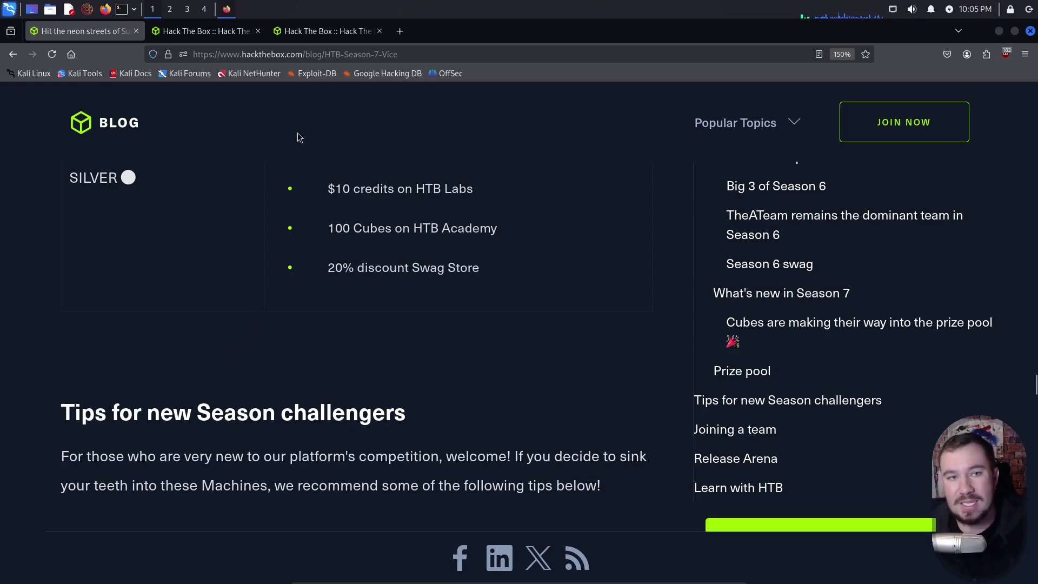
pyautogui.click(228, 32)
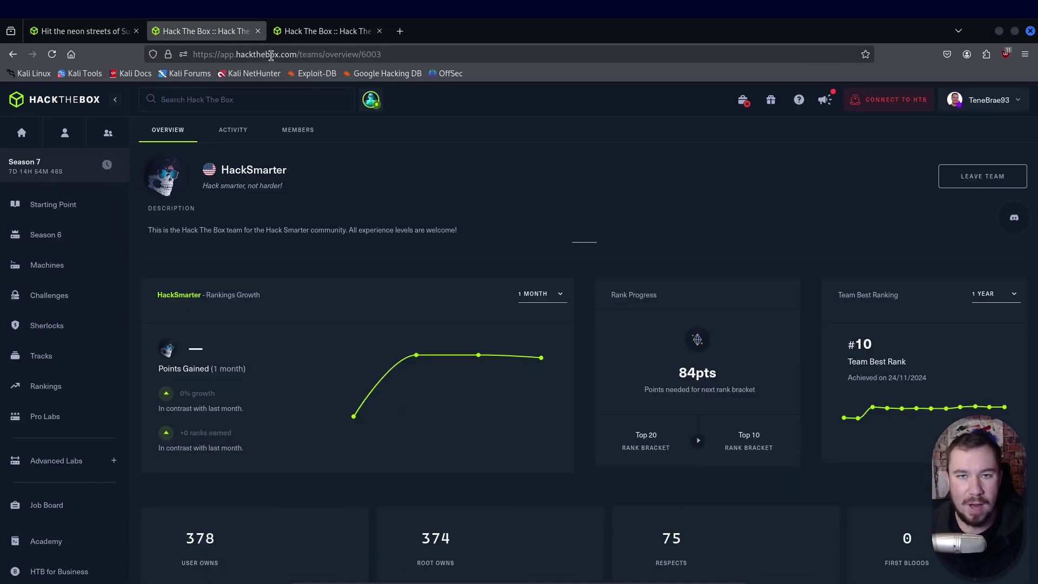
pyautogui.click(293, 54)
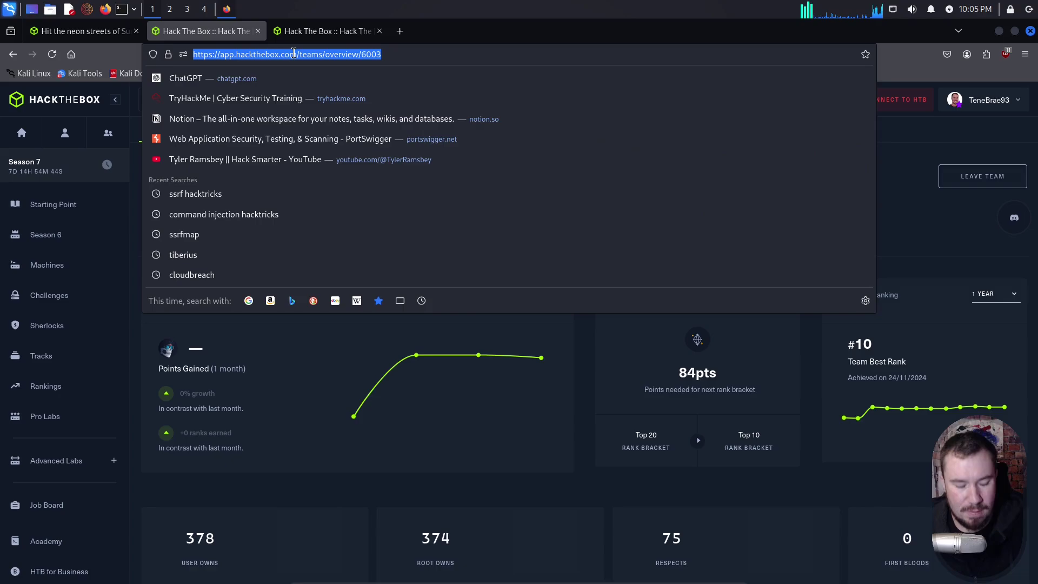
pyautogui.click(355, 367)
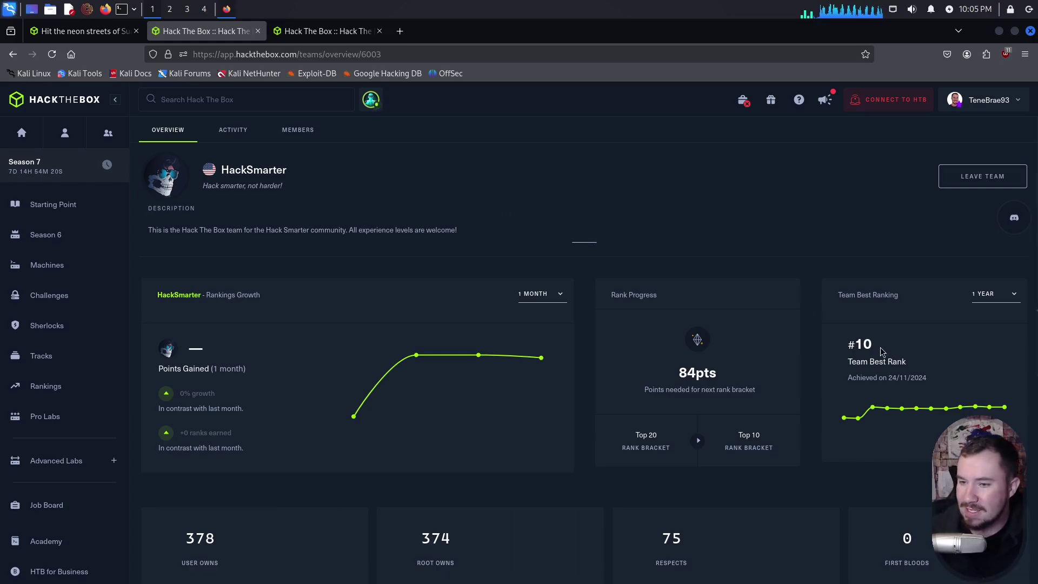
# Highlight '#10' in HackSmarter's Team Best Ranking card.
pyautogui.moveTo(879, 350); pyautogui.dragTo(848, 347)
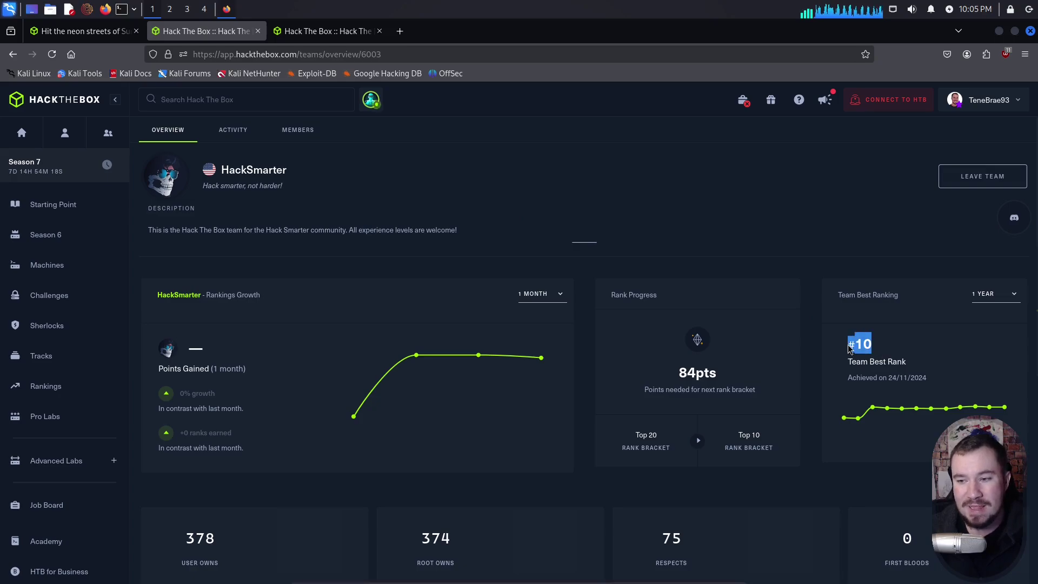